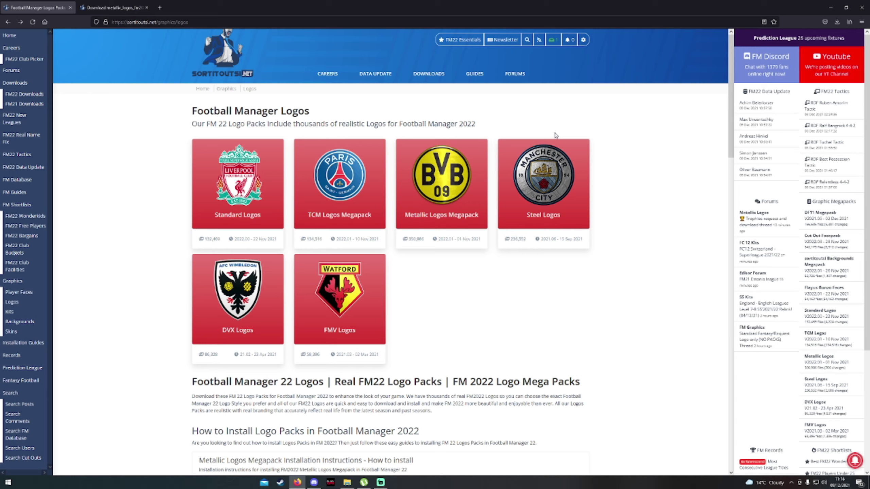
Open the complete pack download page of the Metallic Logos Megapack.
{"action": "mouse_move", "coordinate": [455, 195]}
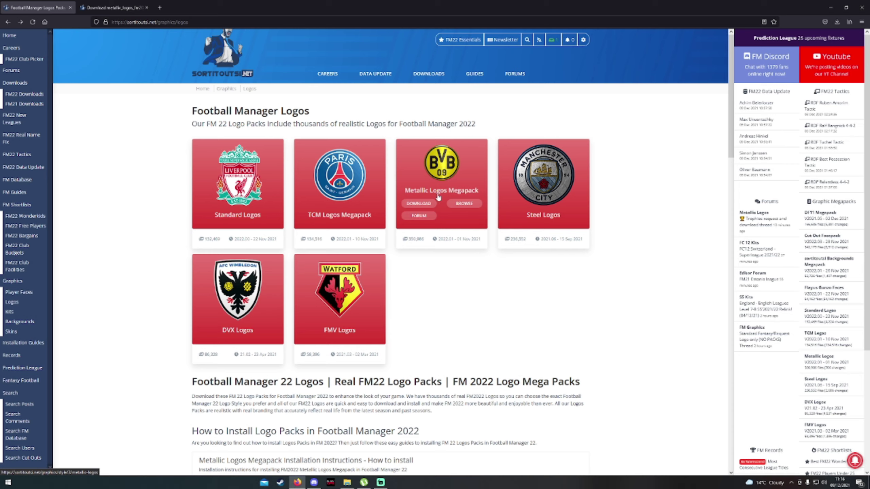
{"action": "mouse_move", "coordinate": [430, 201]}
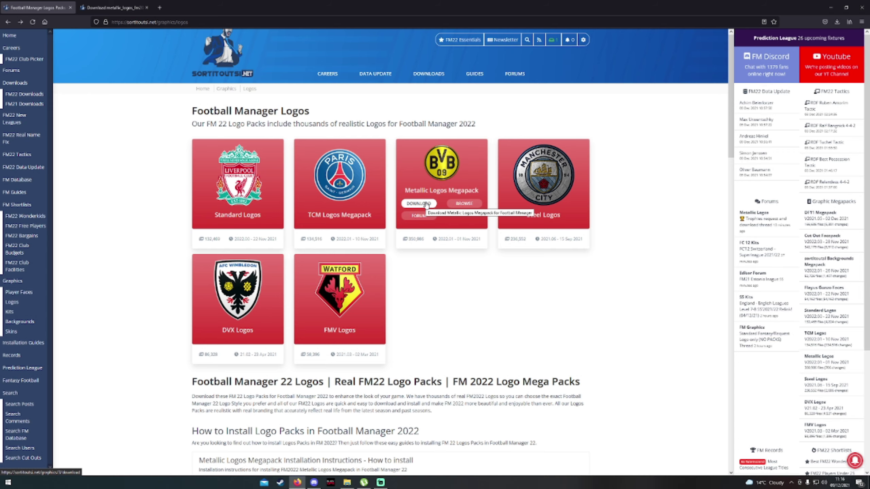
{"action": "left_click", "coordinate": [427, 204]}
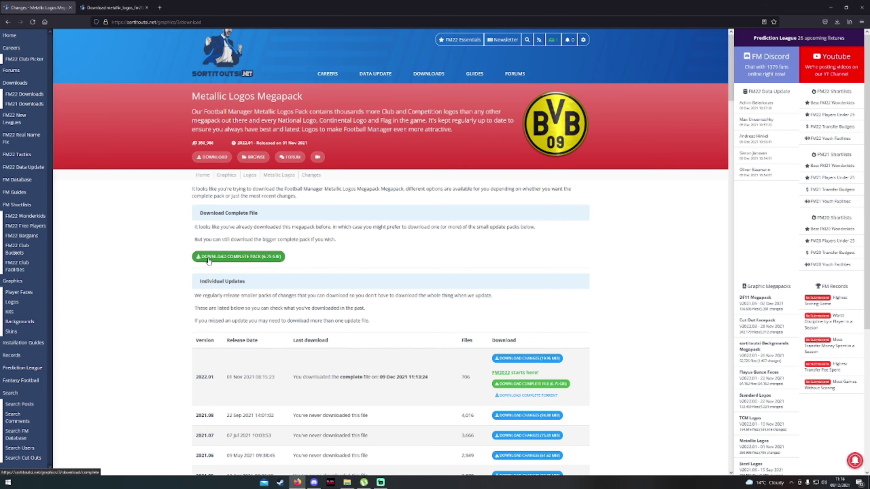
{"action": "left_click", "coordinate": [258, 260]}
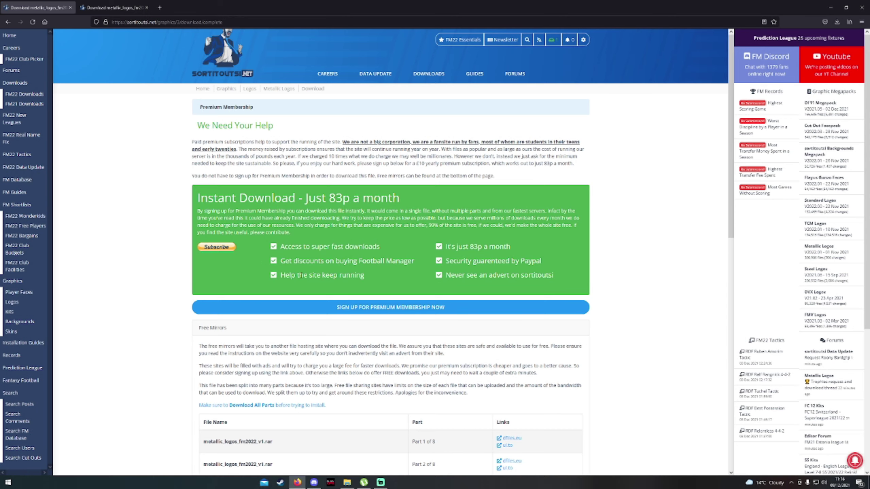
Download the torrent file for metallic_logos_fm2022_v1.rar and save it to the computer.
{"action": "scroll", "coordinate": [320, 303], "scroll_direction": "down", "scroll_amount": 2}
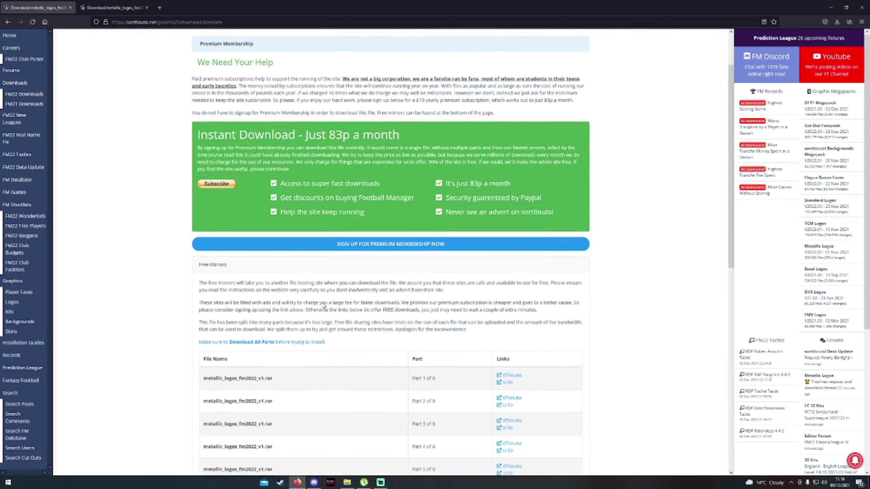
{"action": "scroll", "coordinate": [323, 306], "scroll_direction": "down", "scroll_amount": 5}
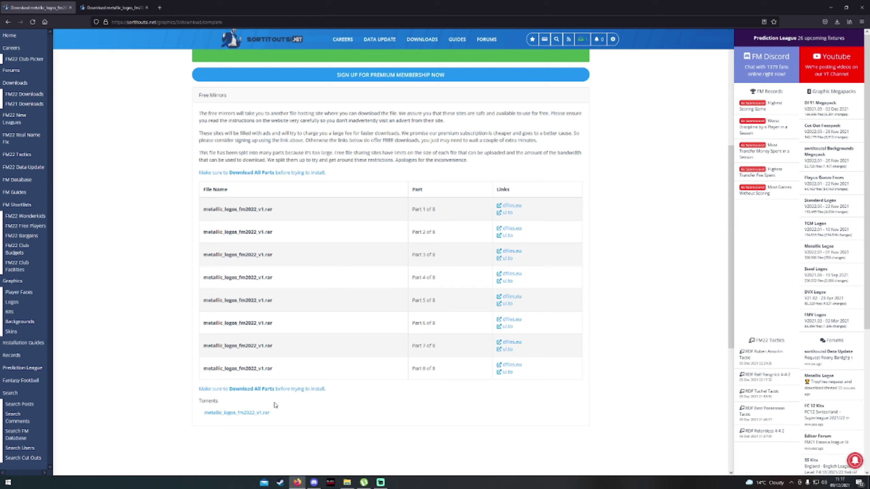
{"action": "left_click_drag", "start_coordinate": [199, 401], "coordinate": [223, 403]}
{"action": "left_click", "coordinate": [204, 402]}
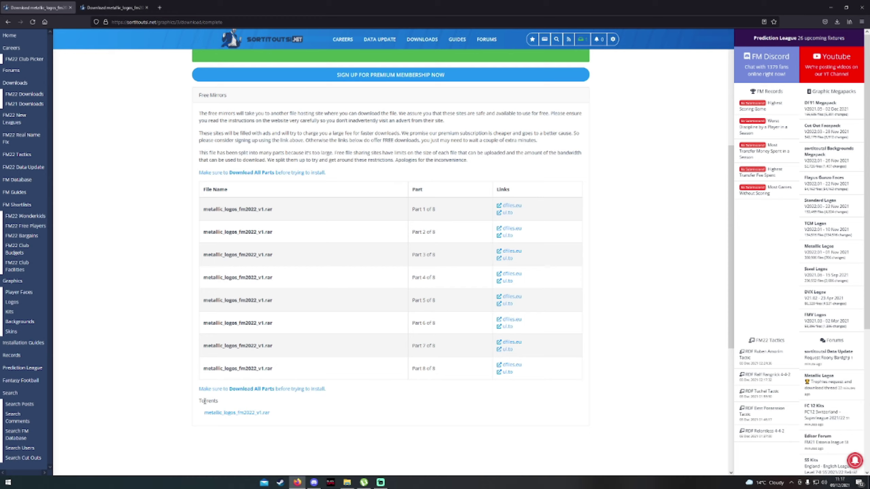
{"action": "left_click", "coordinate": [251, 418]}
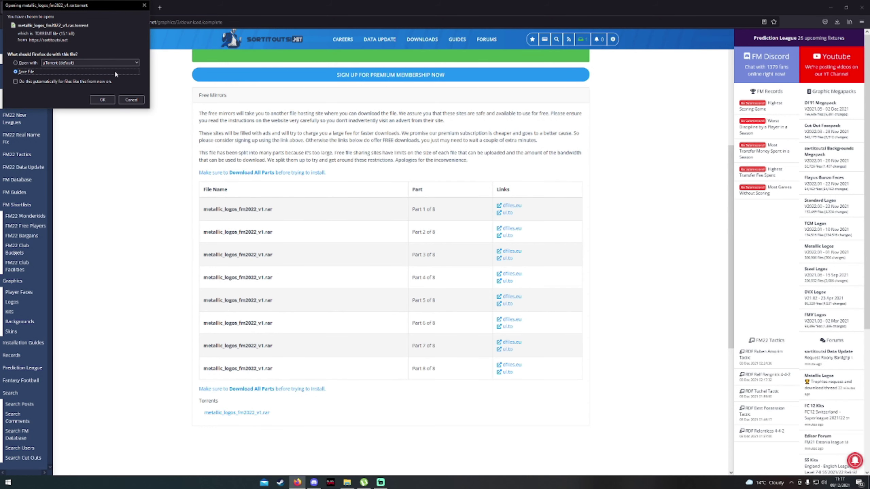
{"action": "left_click", "coordinate": [102, 100]}
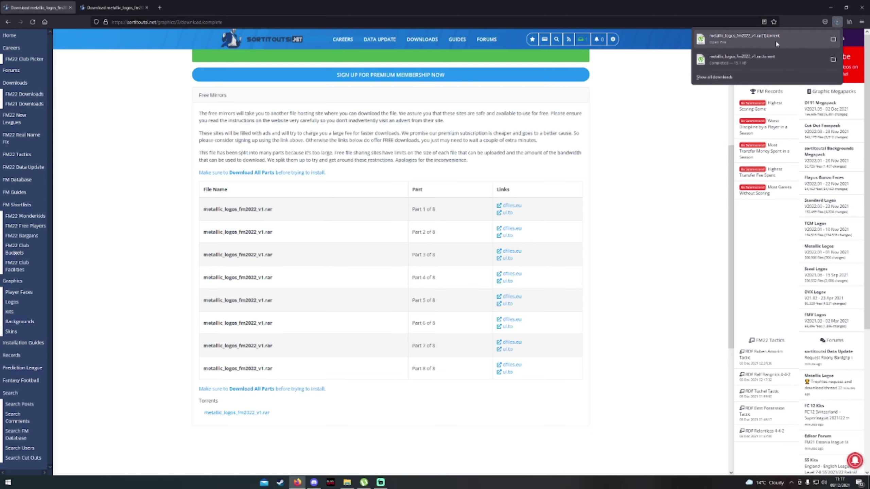
Open the saved metallic_logos_fm2022_v1.rar torrent in µTorrent and start its download to the D: drive.
{"action": "left_click", "coordinate": [749, 63]}
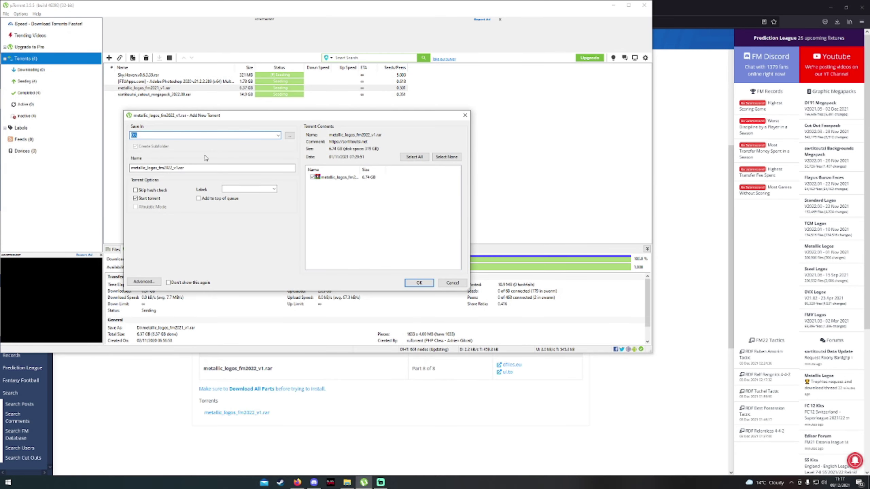
{"action": "left_click", "coordinate": [419, 283]}
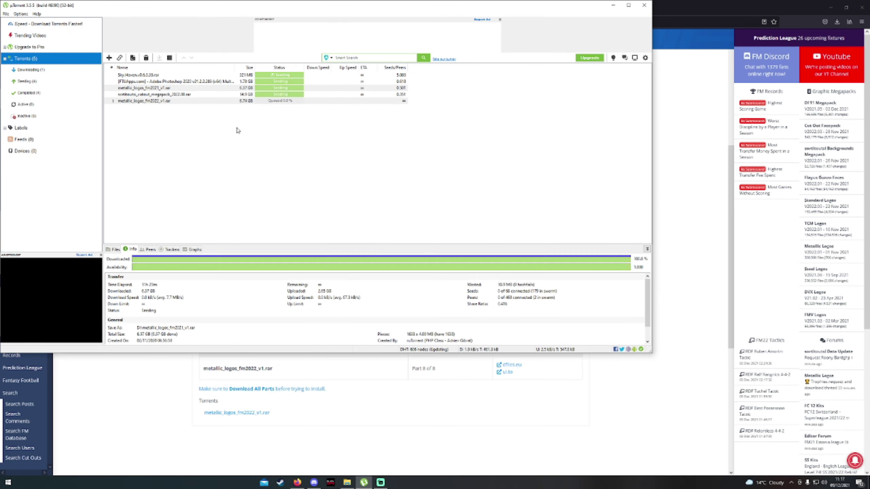
Remove the metallic_logos_fm2022_v1.rar torrent from the download list.
{"action": "left_click", "coordinate": [136, 82]}
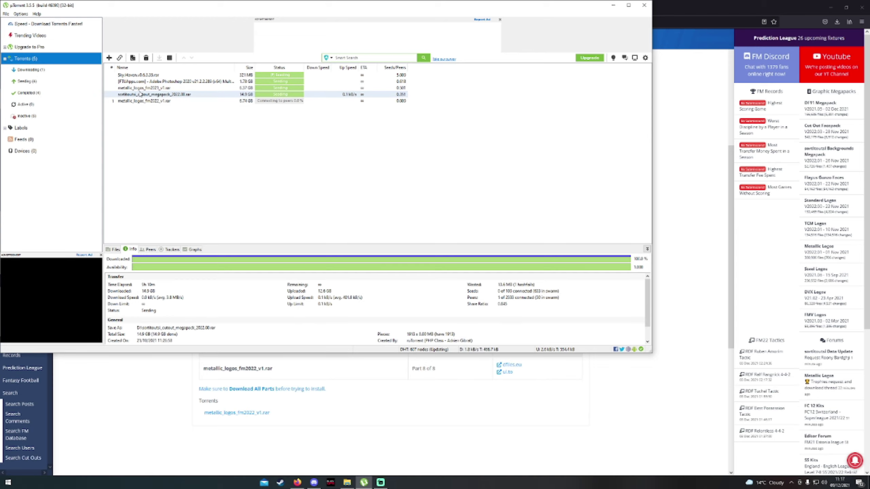
{"action": "left_click", "coordinate": [146, 101]}
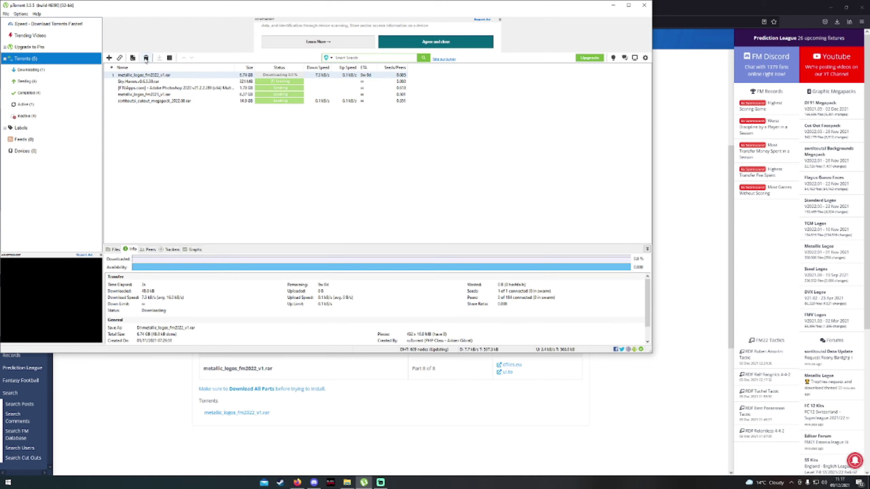
{"action": "left_click", "coordinate": [146, 57]}
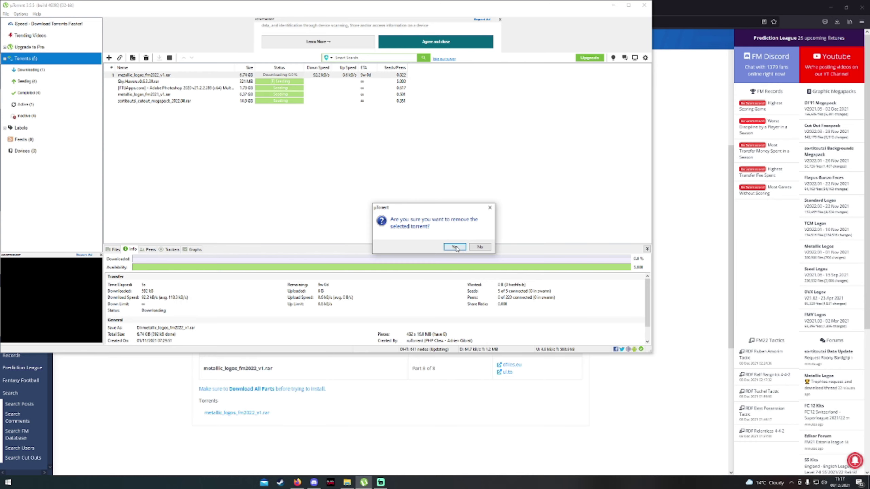
{"action": "left_click", "coordinate": [454, 246]}
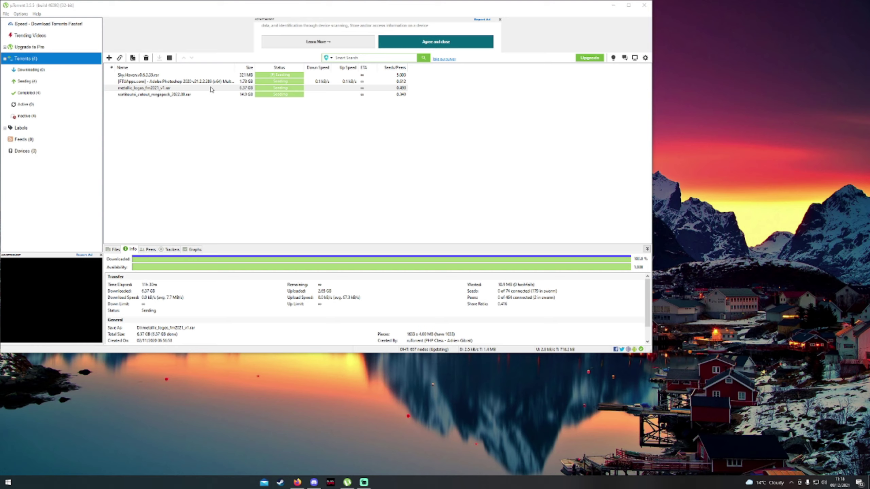
Open the D: drive folder that holds the finished metallic_logos_fm2021_v1.rar download, and reposition its window.
{"action": "double_click", "coordinate": [192, 90]}
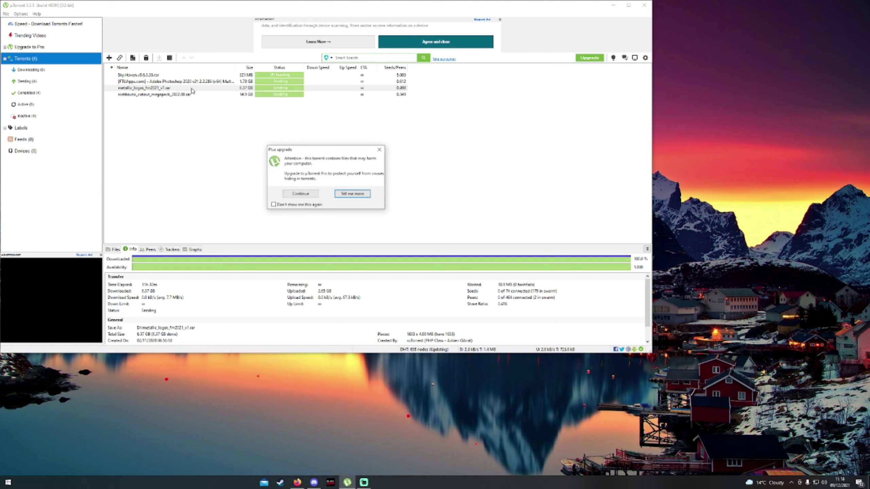
{"action": "left_click", "coordinate": [300, 194]}
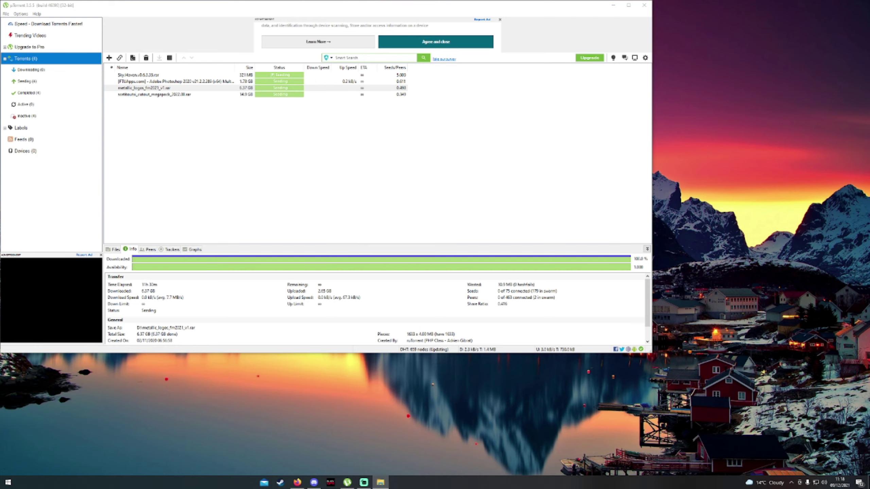
{"action": "left_click_drag", "start_coordinate": [526, 23], "coordinate": [437, 22]}
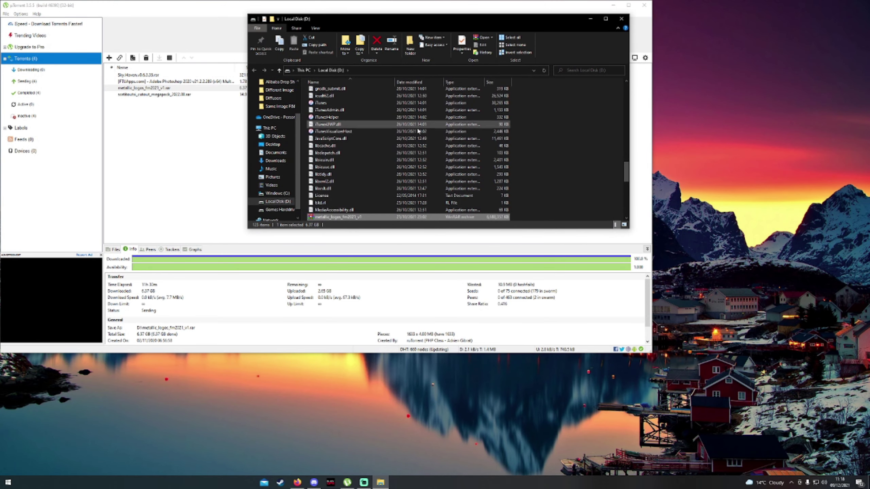
Start extracting metallic_logos_fm2021_v1 into Documents\Sports Interactive\Football Manager 2022\graphics, and cancel the extraction when asked to replace existing files.
{"action": "right_click", "coordinate": [363, 216]}
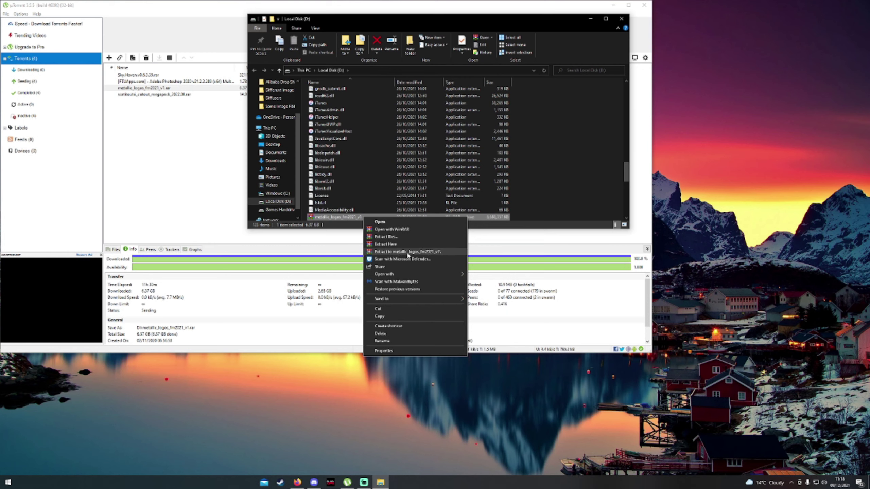
{"action": "left_click", "coordinate": [400, 235]}
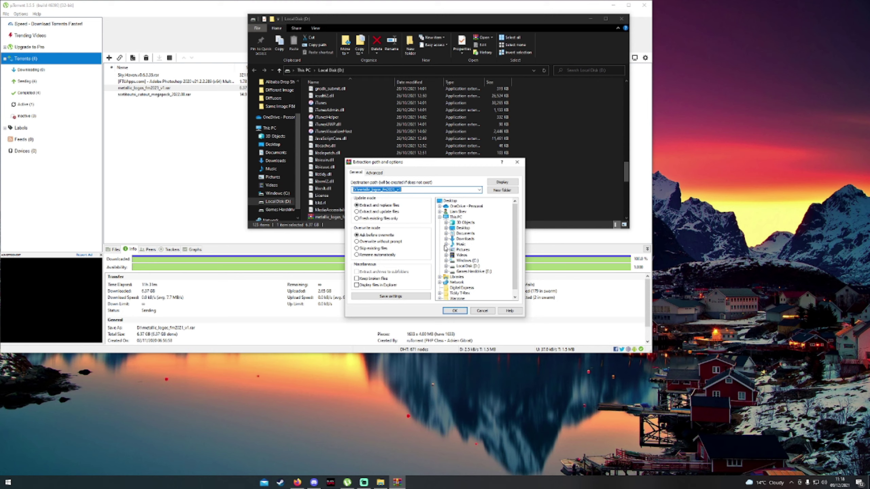
{"action": "scroll", "coordinate": [470, 269], "scroll_direction": "down", "scroll_amount": 1}
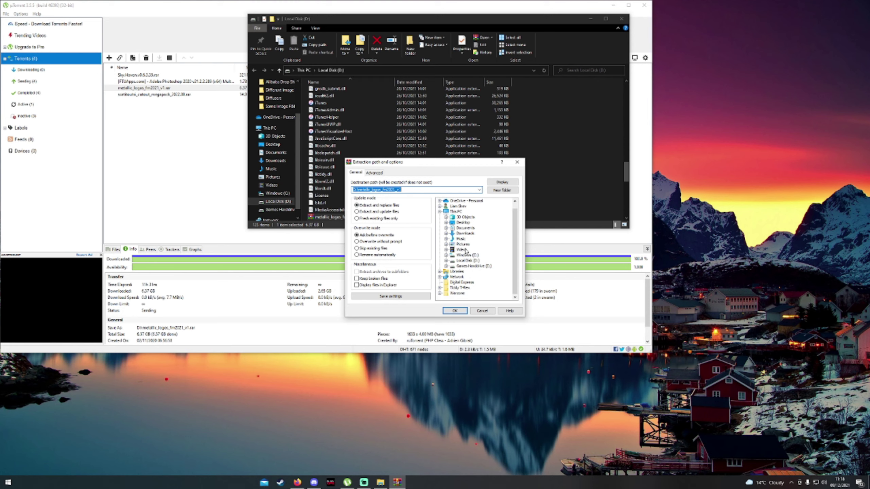
{"action": "left_click", "coordinate": [446, 228]}
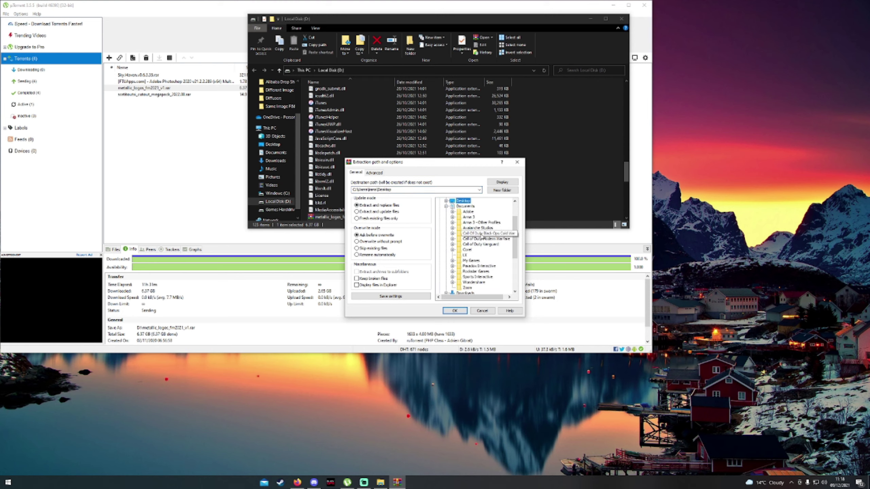
{"action": "scroll", "coordinate": [478, 264], "scroll_direction": "down", "scroll_amount": 1}
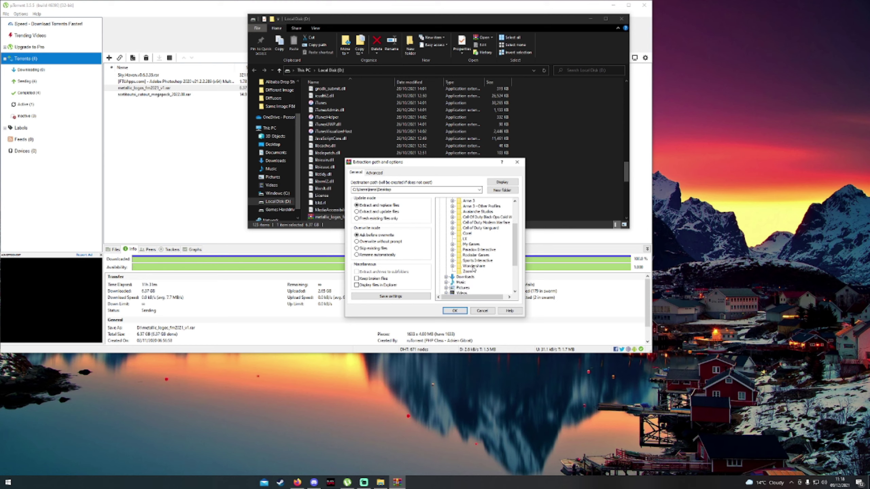
{"action": "left_click", "coordinate": [452, 260]}
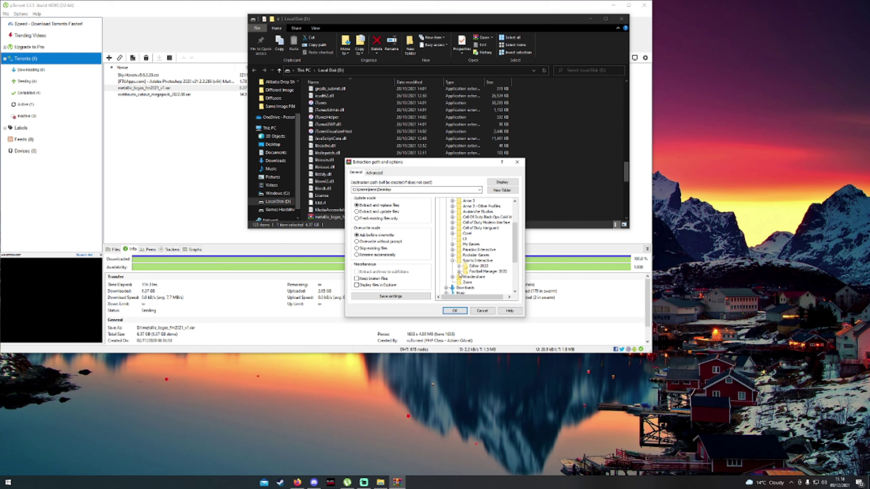
{"action": "left_click", "coordinate": [459, 272]}
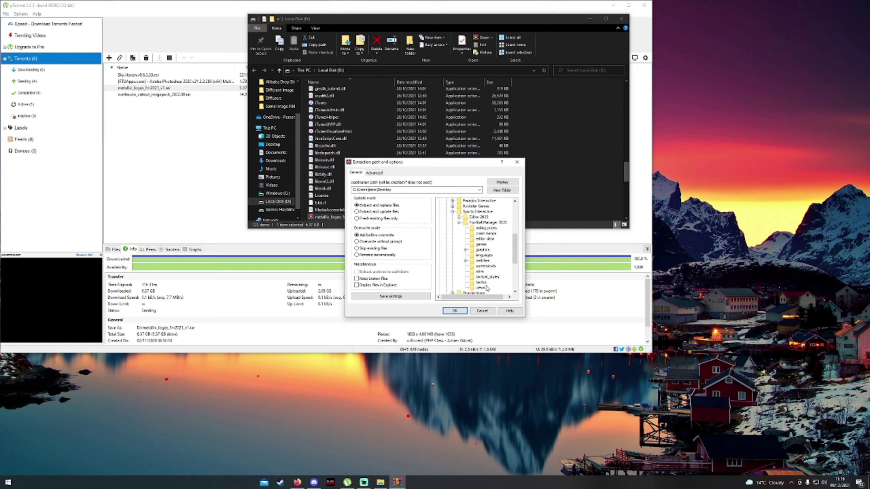
{"action": "left_click", "coordinate": [481, 250]}
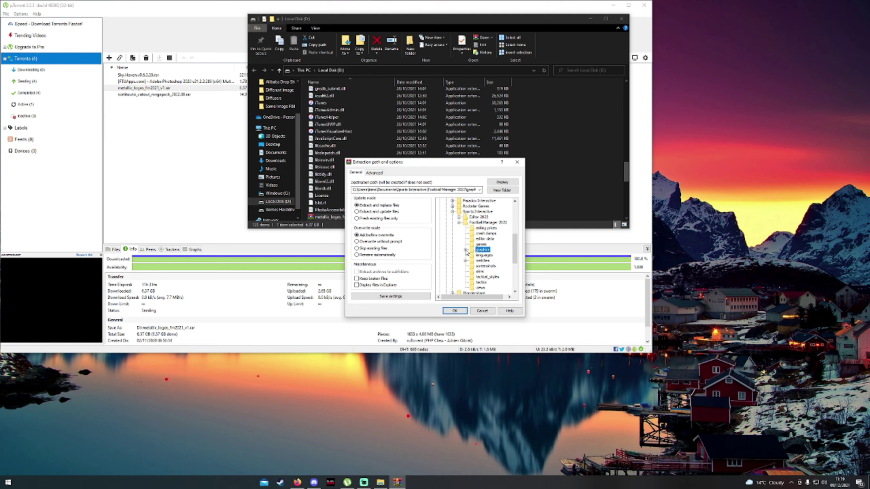
{"action": "left_click", "coordinate": [455, 311]}
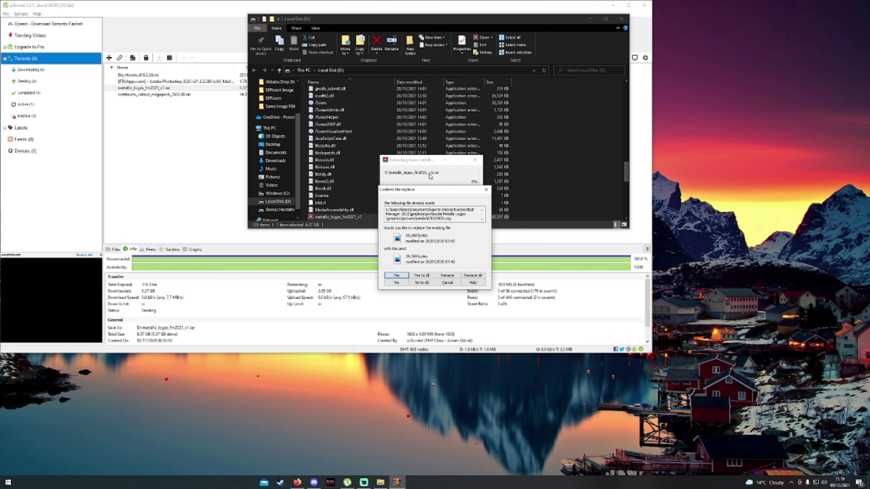
{"action": "left_click", "coordinate": [447, 283]}
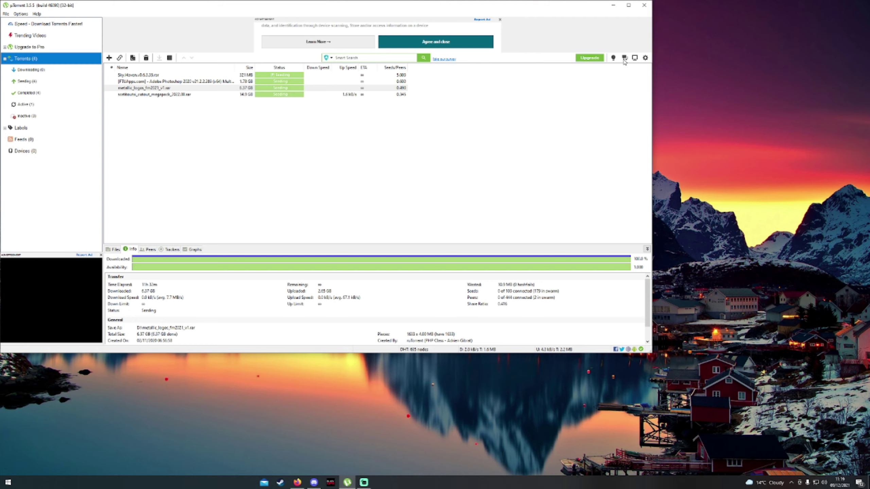
Close µTorrent, switch to Football Manager 2022 and show all of its advanced preferences.
{"action": "left_click", "coordinate": [643, 5]}
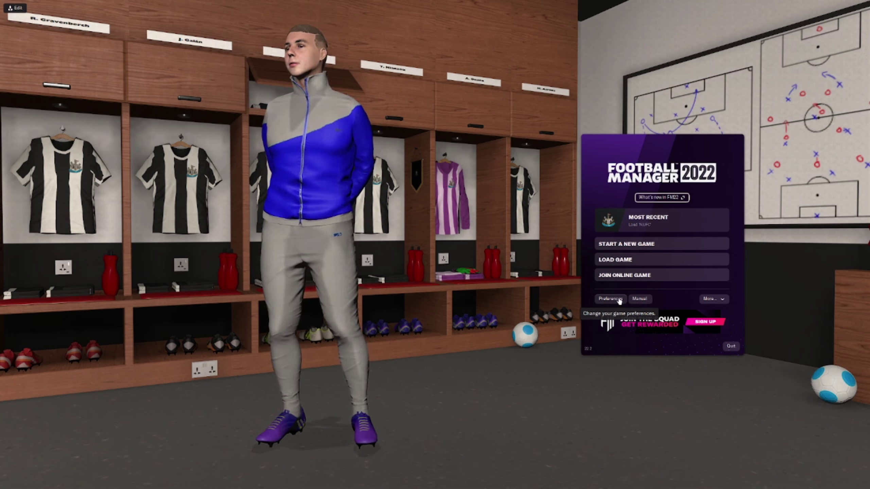
{"action": "left_click", "coordinate": [619, 299]}
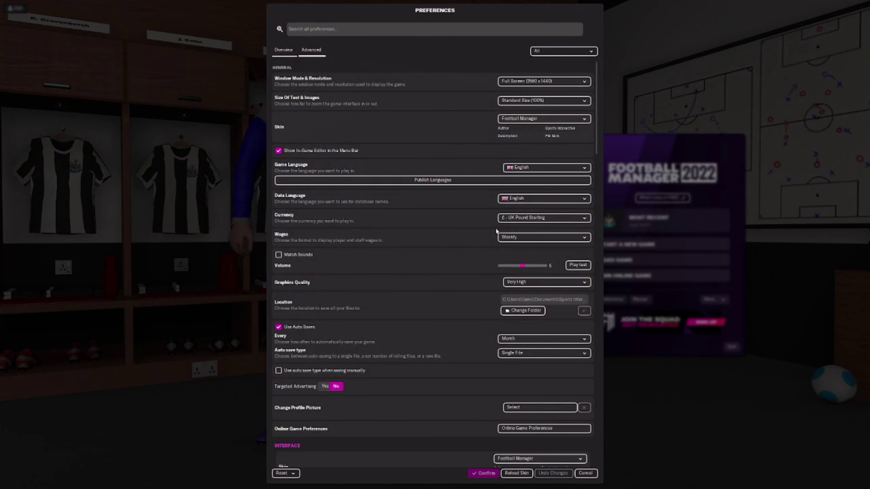
{"action": "left_click", "coordinate": [555, 51]}
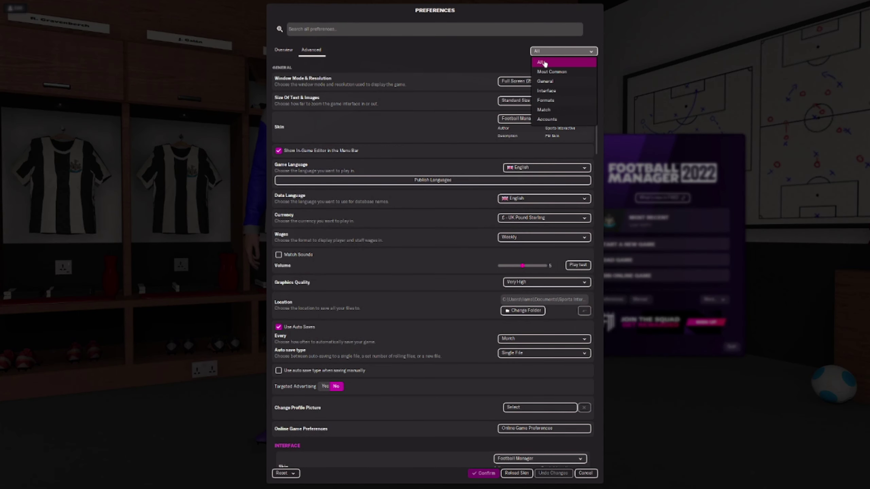
{"action": "left_click", "coordinate": [540, 63]}
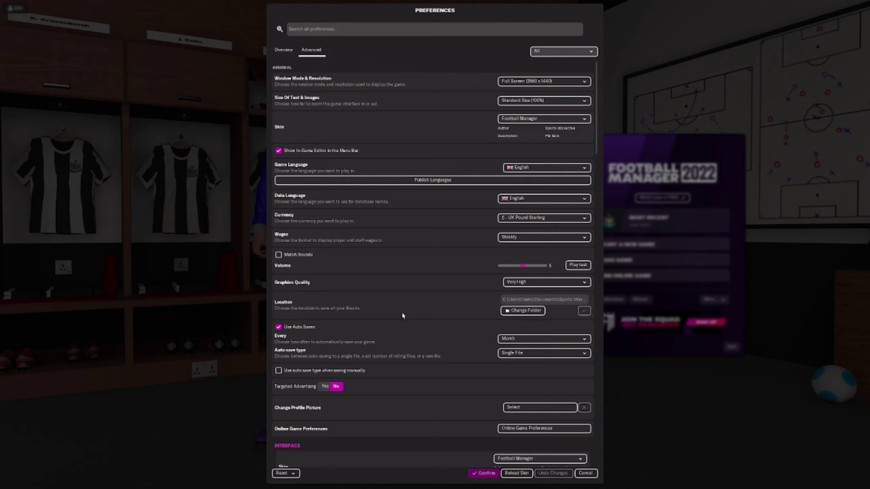
Look through the advanced preferences and reload the game skin.
{"action": "scroll", "coordinate": [397, 325], "scroll_direction": "down", "scroll_amount": 10}
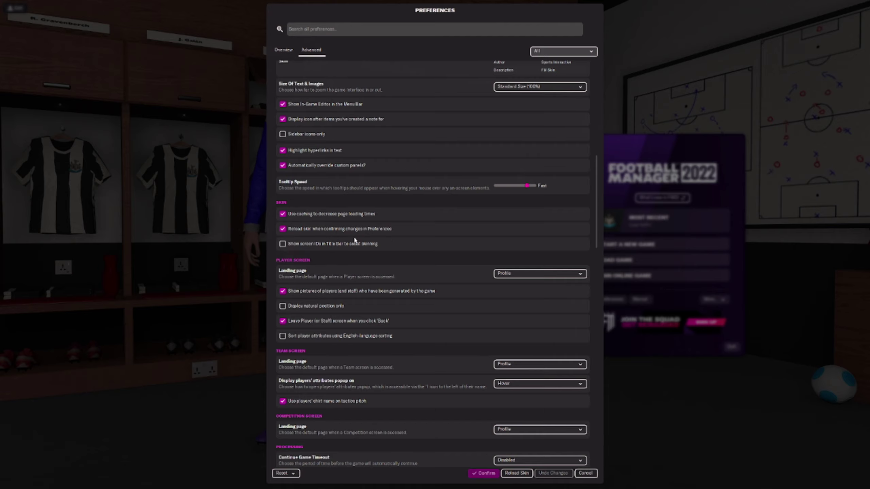
{"action": "scroll", "coordinate": [373, 259], "scroll_direction": "down", "scroll_amount": 10}
{"action": "scroll", "coordinate": [374, 259], "scroll_direction": "down", "scroll_amount": 15}
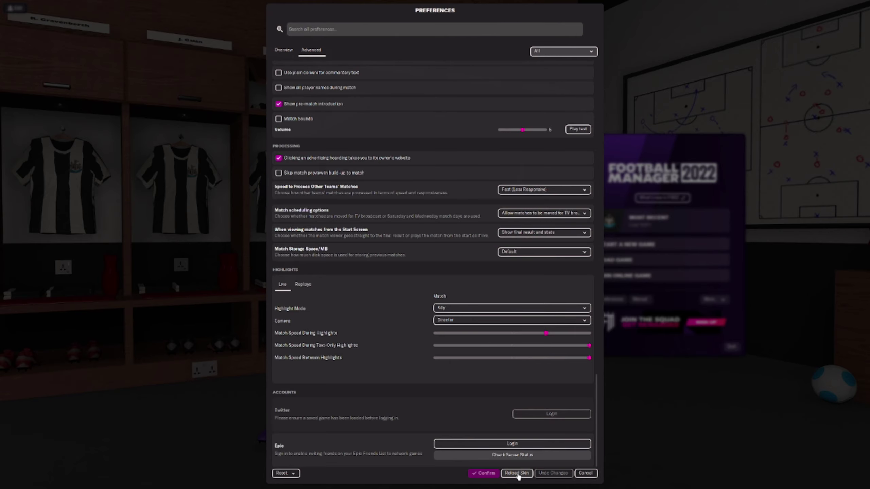
{"action": "left_click", "coordinate": [517, 473]}
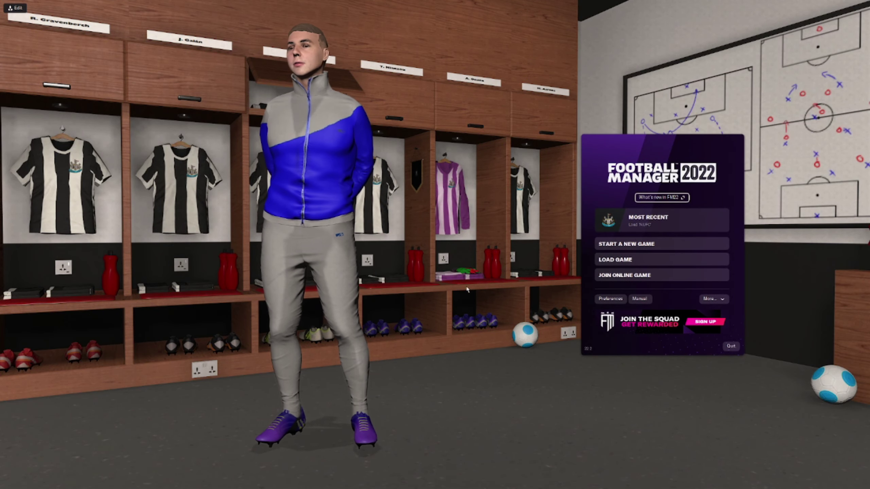
Set up a new Career game and remove the French, Italian, Spanish and JD Cymru Premier leagues from the active leagues.
{"action": "left_click", "coordinate": [637, 246]}
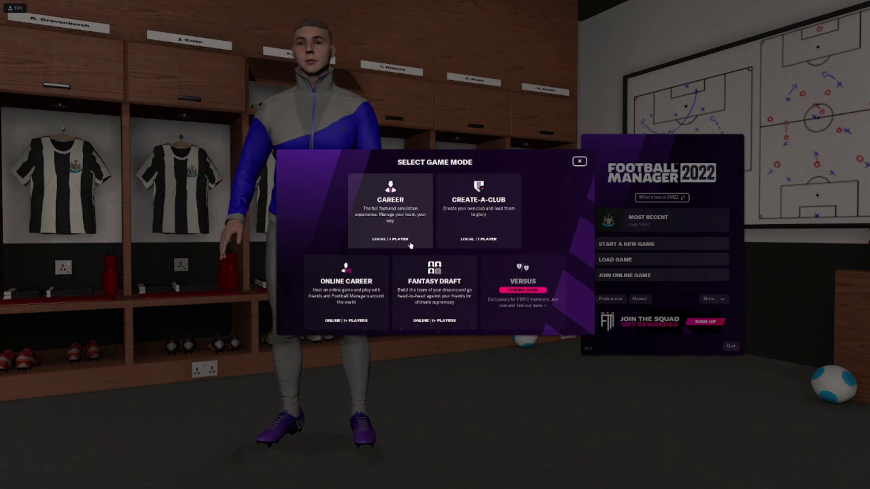
{"action": "left_click", "coordinate": [420, 210]}
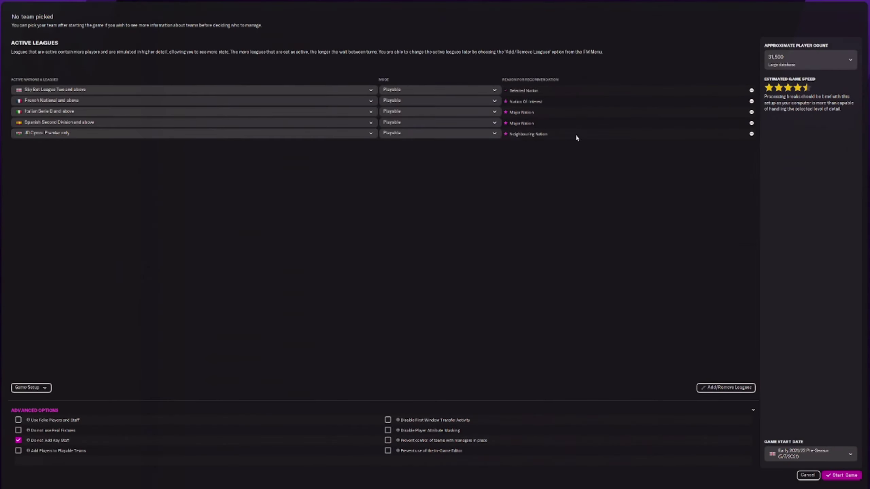
{"action": "left_click", "coordinate": [751, 102]}
{"action": "left_click", "coordinate": [751, 102]}
{"action": "left_click", "coordinate": [751, 101]}
{"action": "left_click", "coordinate": [751, 101]}
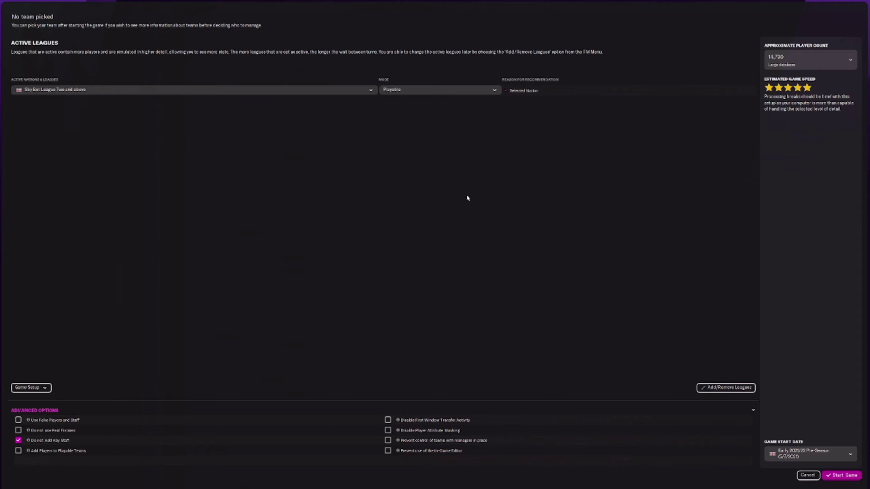
Start the game with Sky Bet League Two and above active, and continue to choosing a team to manage.
{"action": "scroll", "coordinate": [151, 90], "scroll_direction": "down", "scroll_amount": 2}
{"action": "left_click", "coordinate": [845, 477]}
{"action": "left_click", "coordinate": [451, 255]}
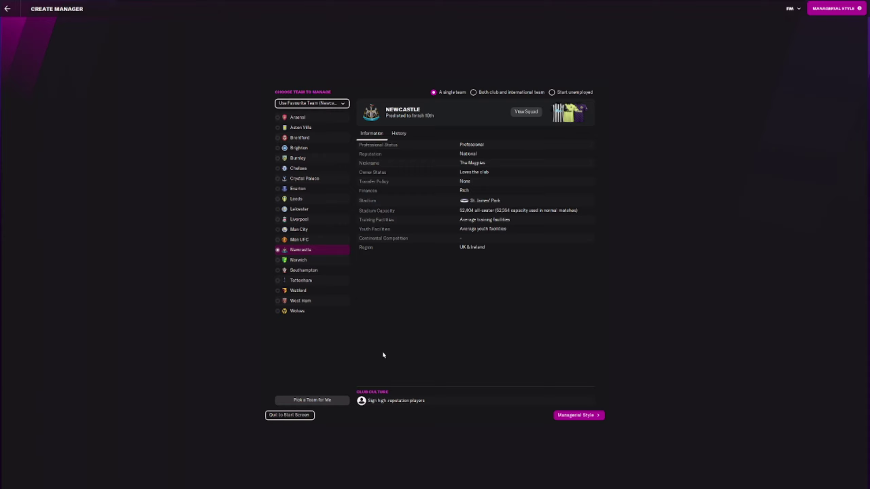
Go through the Premier Division clubs from Arsenal to Burnley to check their logos.
{"action": "left_click", "coordinate": [328, 118]}
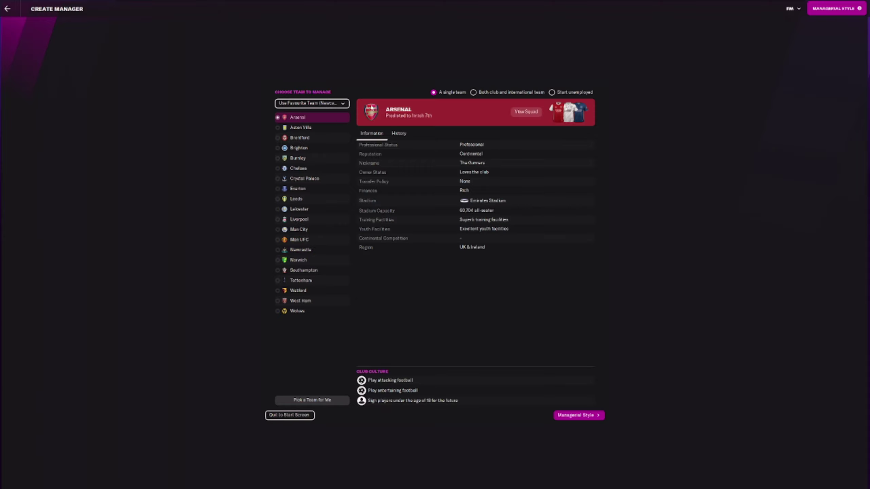
{"action": "key", "text": "Down"}
{"action": "key", "text": "Down"}
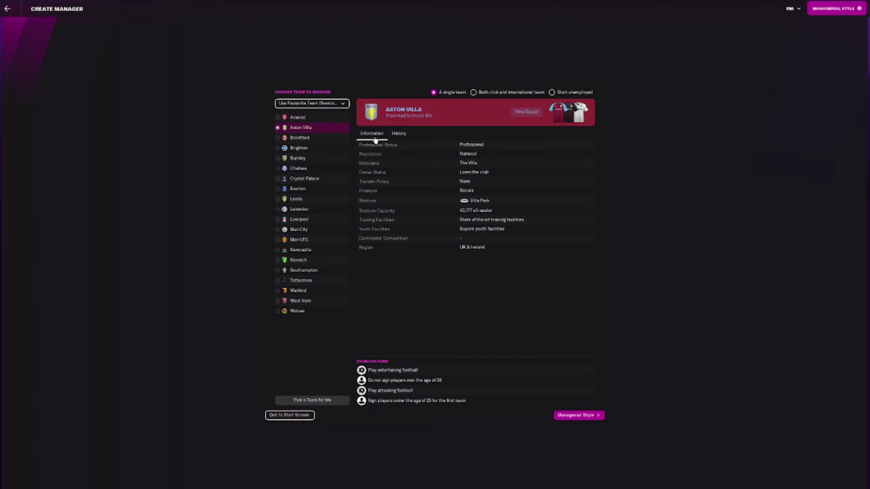
{"action": "key", "text": "Down"}
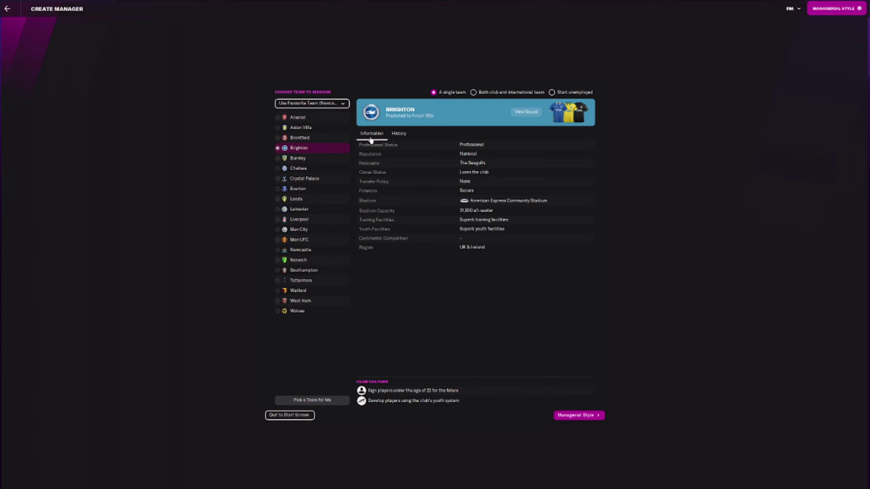
{"action": "key", "text": "Down"}
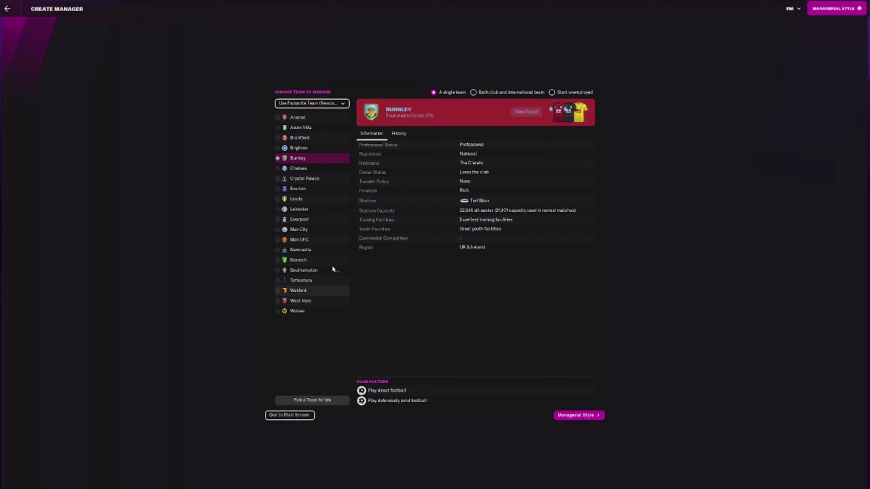
List England's Sky Bet Championship and Sky Bet League One clubs in turn to check their logos.
{"action": "left_click", "coordinate": [305, 106]}
{"action": "mouse_move", "coordinate": [356, 134]}
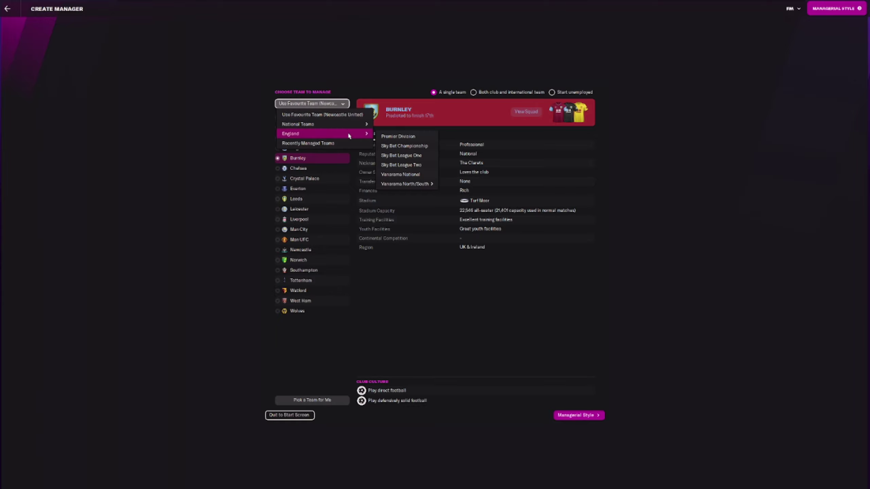
{"action": "left_click", "coordinate": [401, 146]}
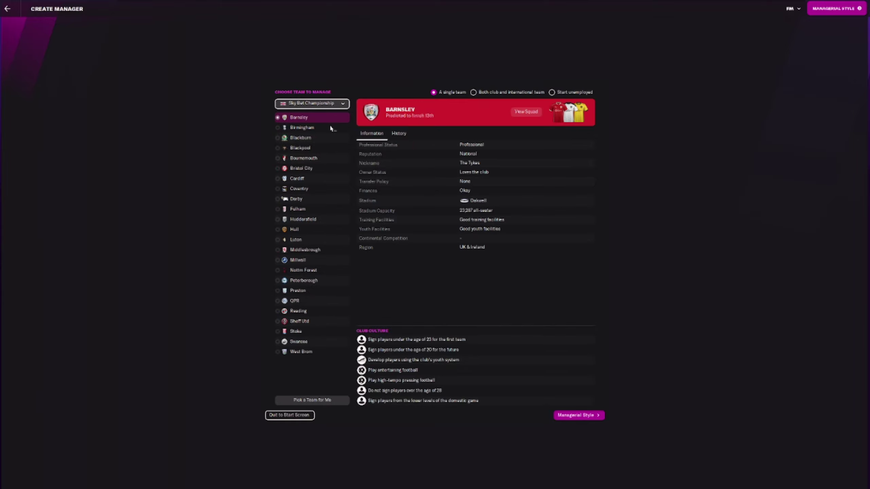
{"action": "left_click", "coordinate": [331, 107]}
{"action": "mouse_move", "coordinate": [363, 133]}
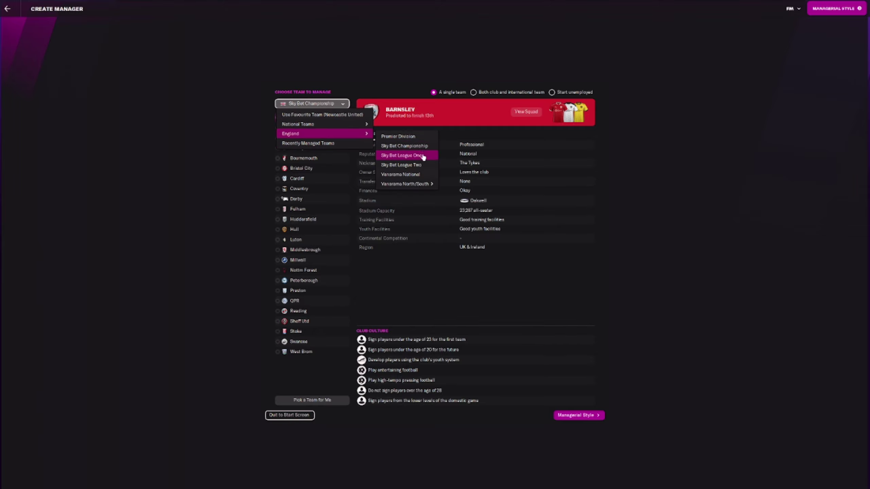
{"action": "left_click", "coordinate": [421, 156]}
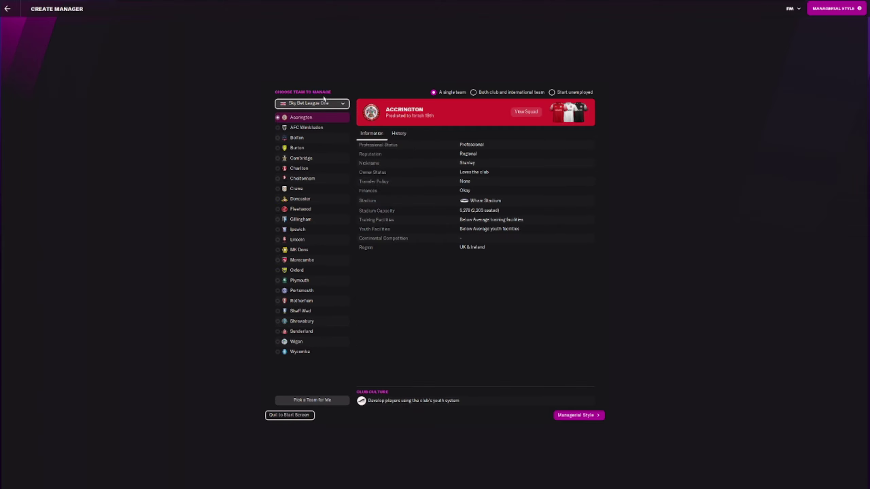
List England's Sky Bet League Two and Vanarama National clubs in turn to check their logos.
{"action": "left_click", "coordinate": [323, 104]}
{"action": "mouse_move", "coordinate": [356, 133]}
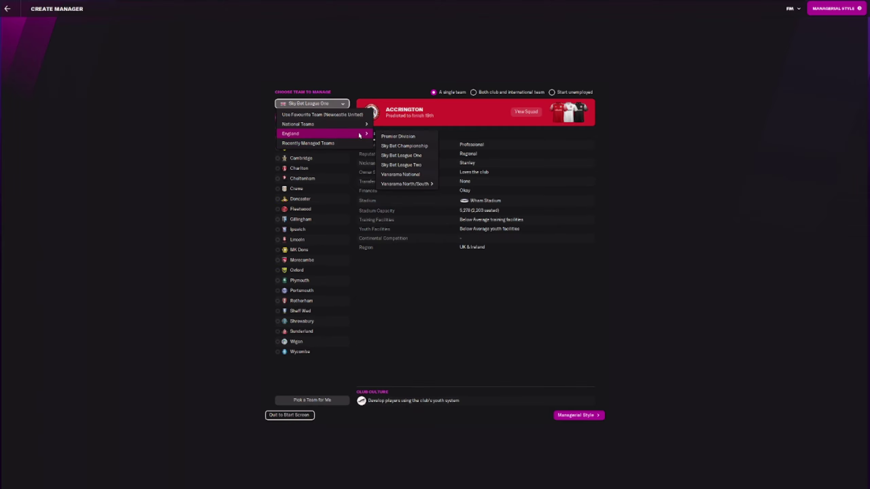
{"action": "left_click", "coordinate": [401, 165]}
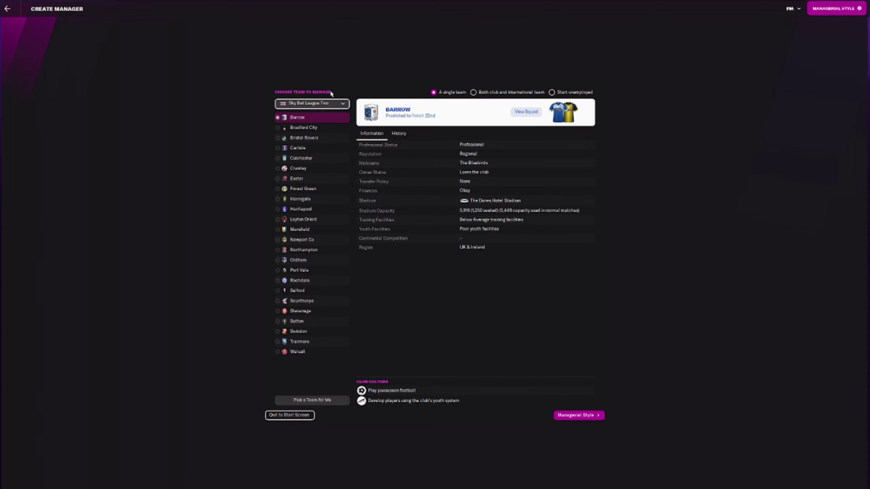
{"action": "left_click", "coordinate": [324, 105]}
{"action": "mouse_move", "coordinate": [350, 133]}
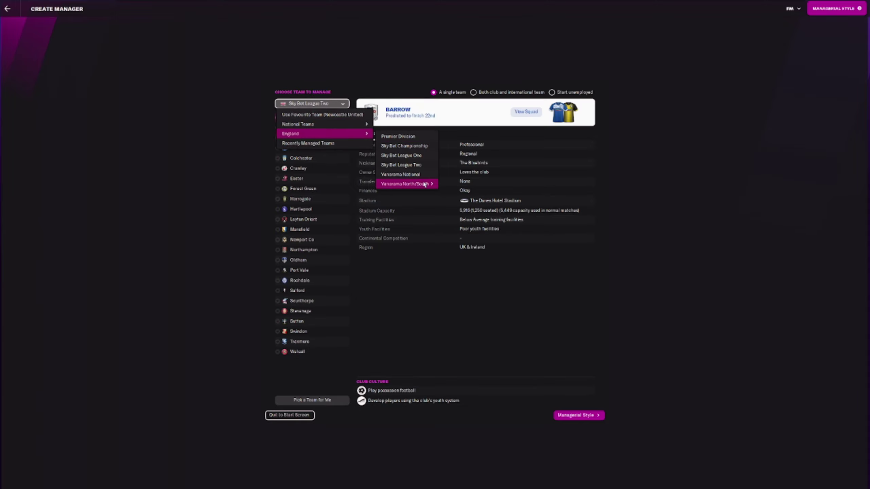
{"action": "left_click", "coordinate": [422, 177]}
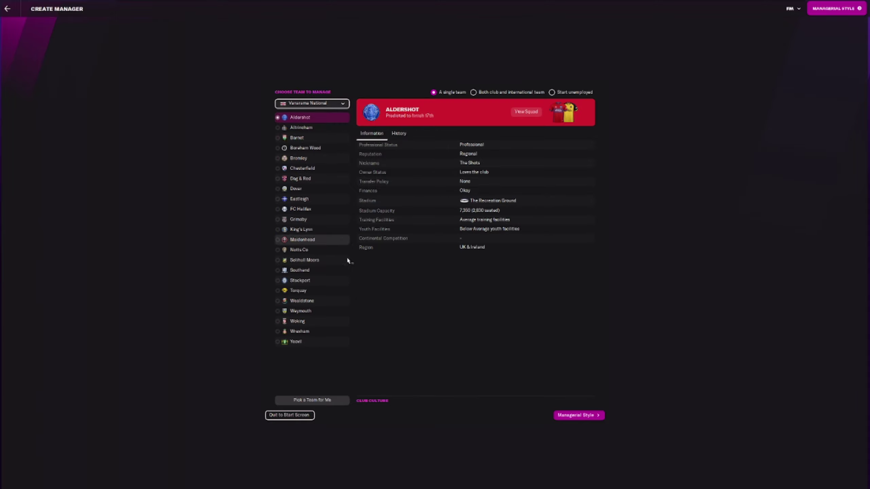
List the Vanarama North and Vanarama South clubs in turn to check their logos, and show Welling's details.
{"action": "left_click", "coordinate": [311, 104]}
{"action": "mouse_move", "coordinate": [334, 133]}
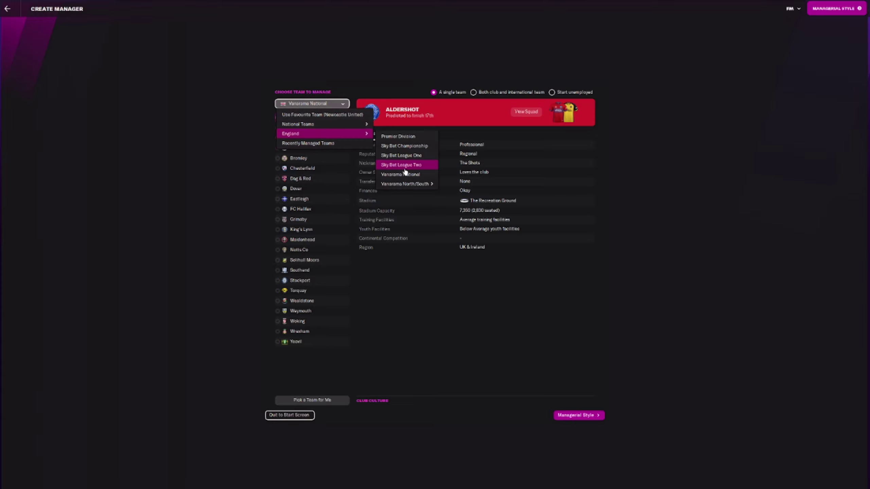
{"action": "mouse_move", "coordinate": [417, 187]}
{"action": "left_click", "coordinate": [451, 189]}
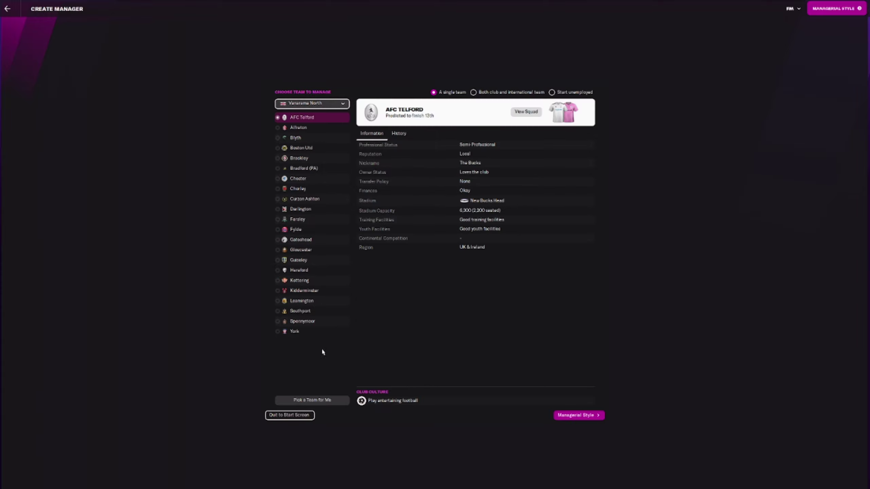
{"action": "left_click", "coordinate": [321, 105]}
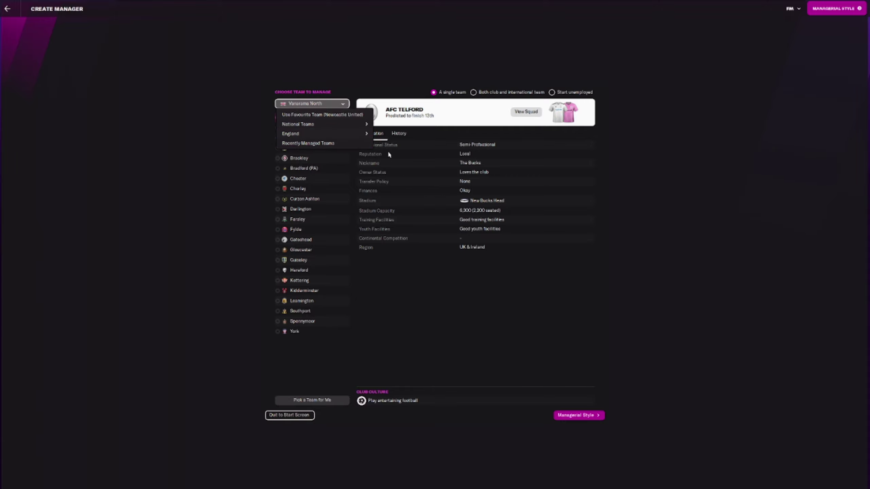
{"action": "mouse_move", "coordinate": [368, 136]}
{"action": "mouse_move", "coordinate": [417, 188]}
{"action": "left_click", "coordinate": [456, 197]}
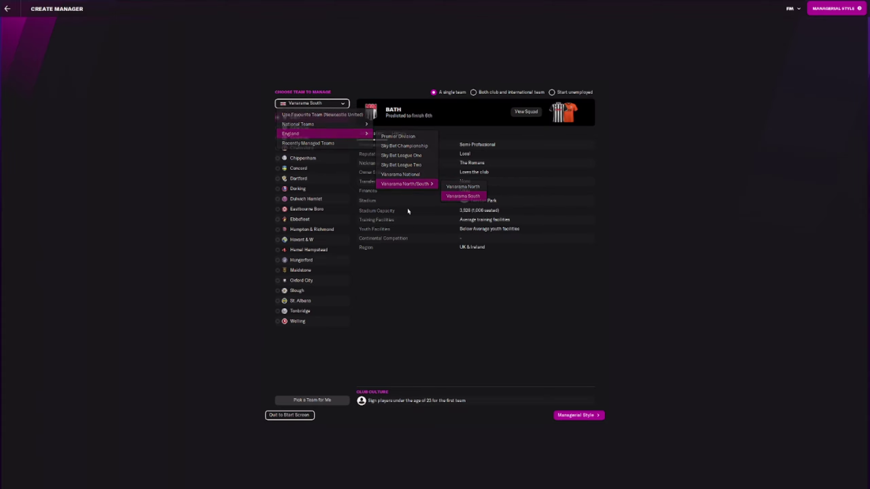
{"action": "left_click", "coordinate": [310, 322]}
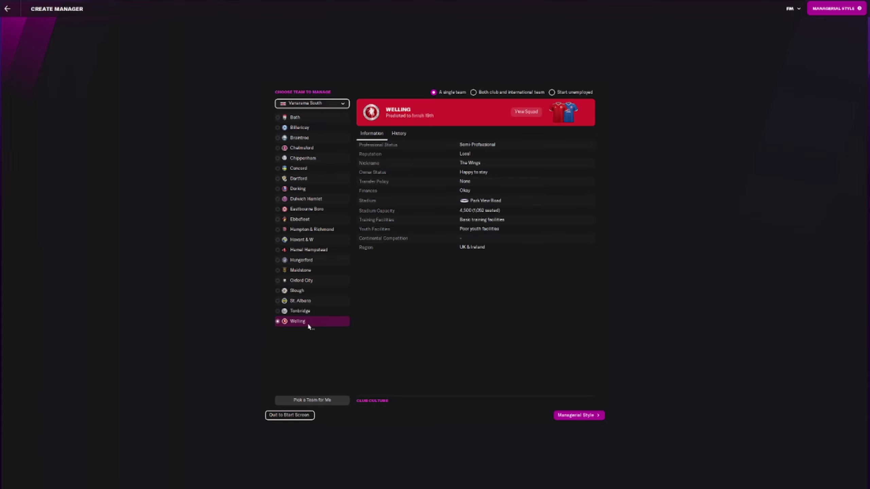